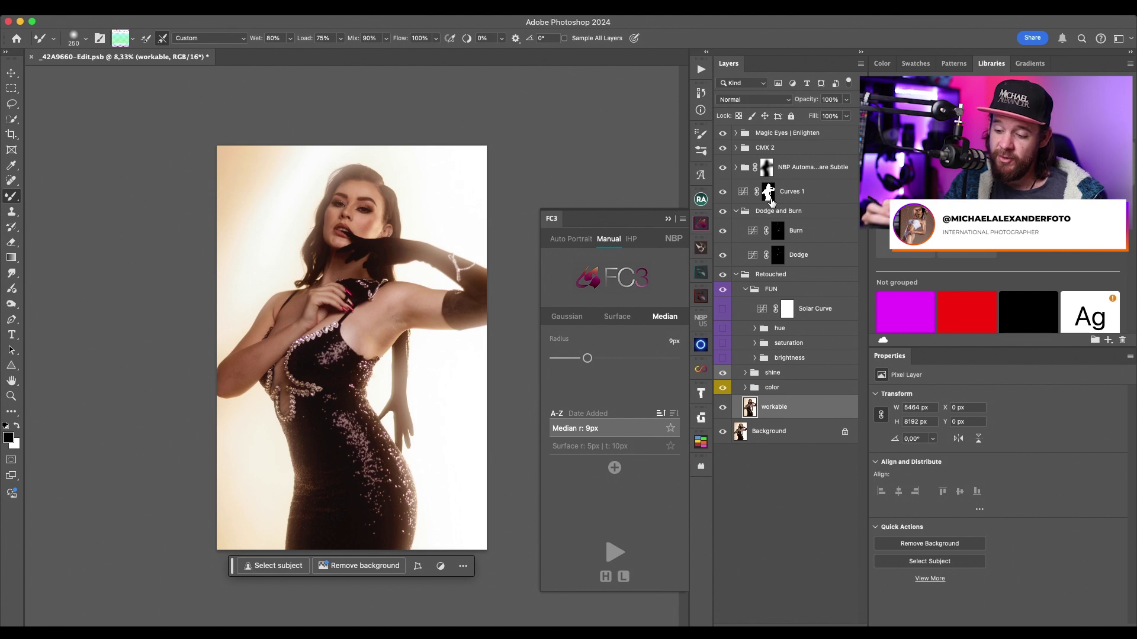
Step: Preview FC3's Gaussian, Surface and Median separations, then select the Auto Portrait tab (Median, Normal texture)
{"action": "left_click", "coordinate": [566, 317]}
{"action": "left_click", "coordinate": [620, 317]}
{"action": "left_click", "coordinate": [665, 318]}
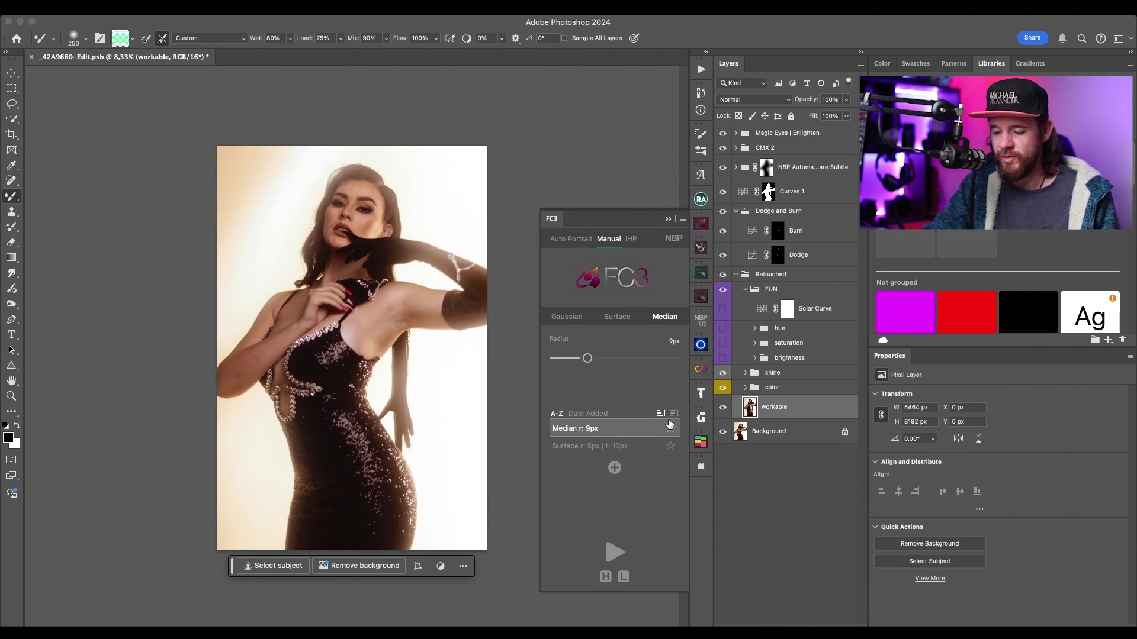
{"action": "left_click", "coordinate": [580, 243]}
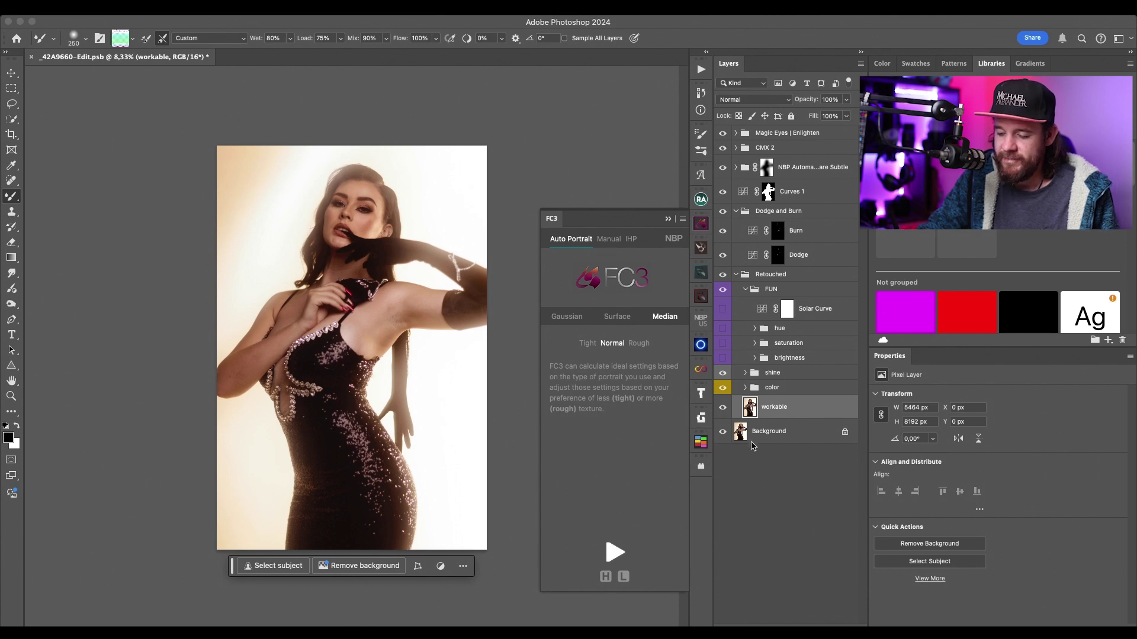
Step: Run FC3 separation, duplicate the Low layer, show the brightness group, and sample a tone with Mixer Brush
{"action": "left_click", "coordinate": [615, 552]}
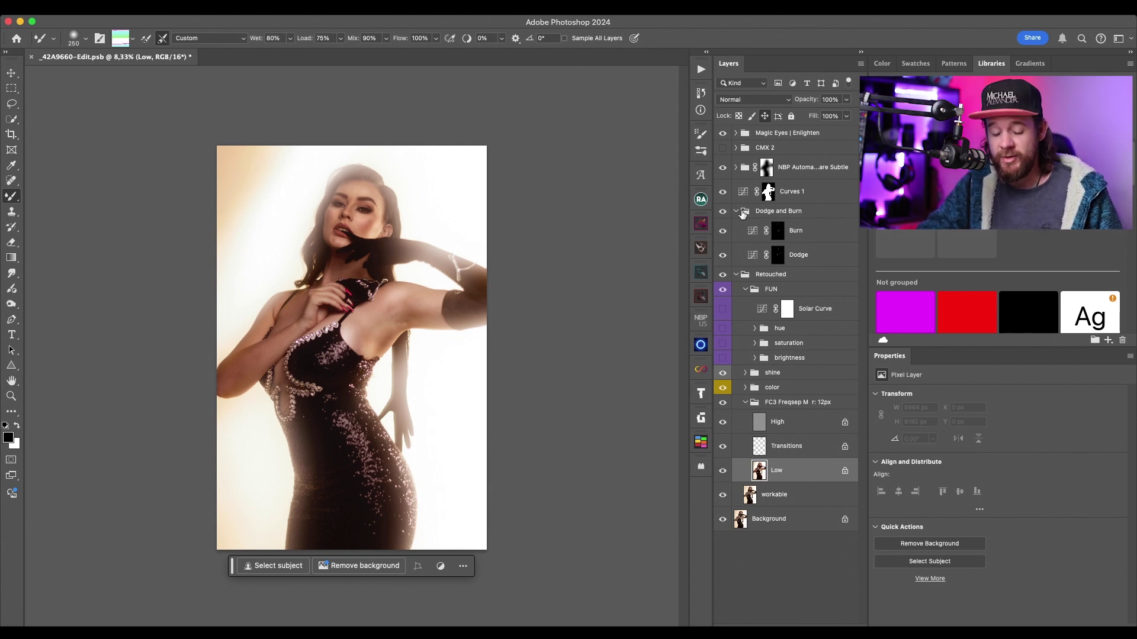
{"action": "key", "text": "super+j"}
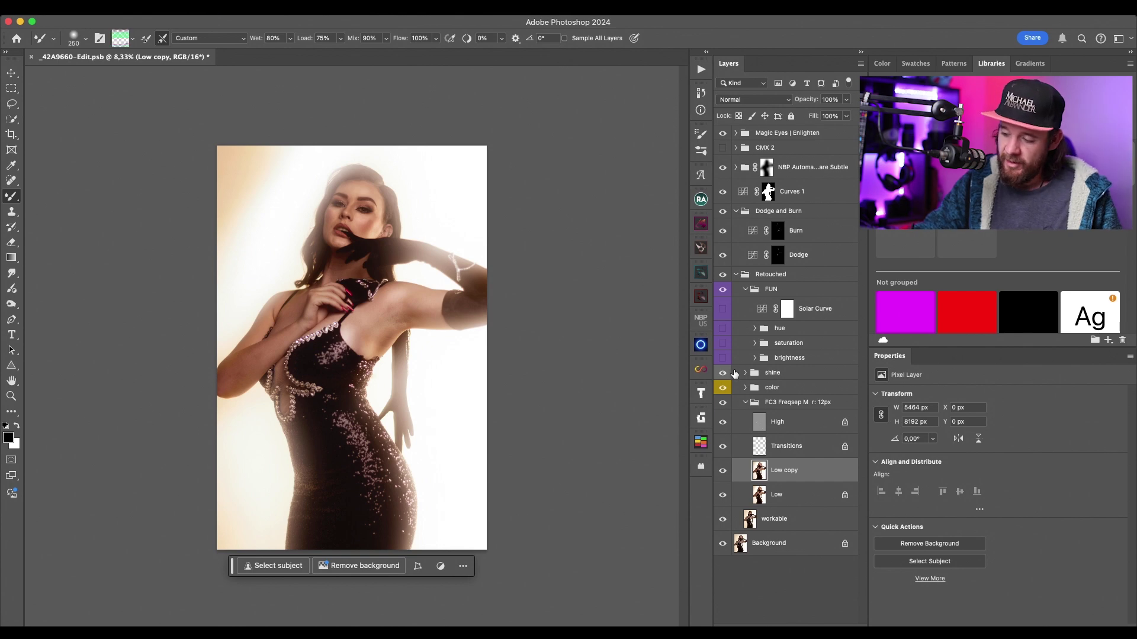
{"action": "left_click", "coordinate": [722, 358]}
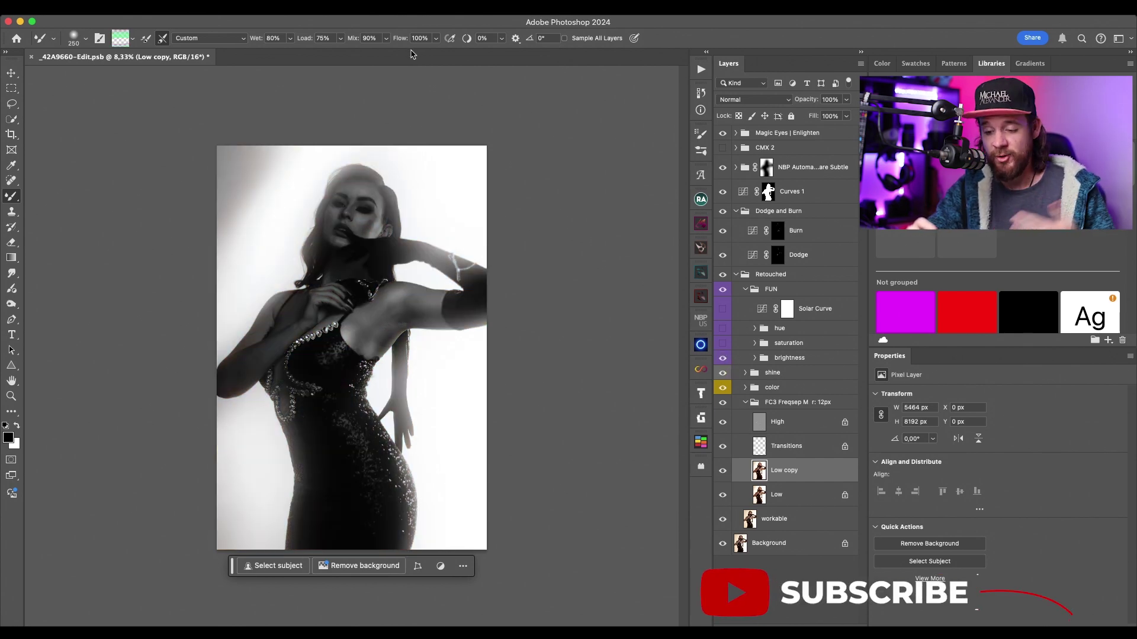
{"action": "left_click", "coordinate": [394, 294], "text": "alt"}
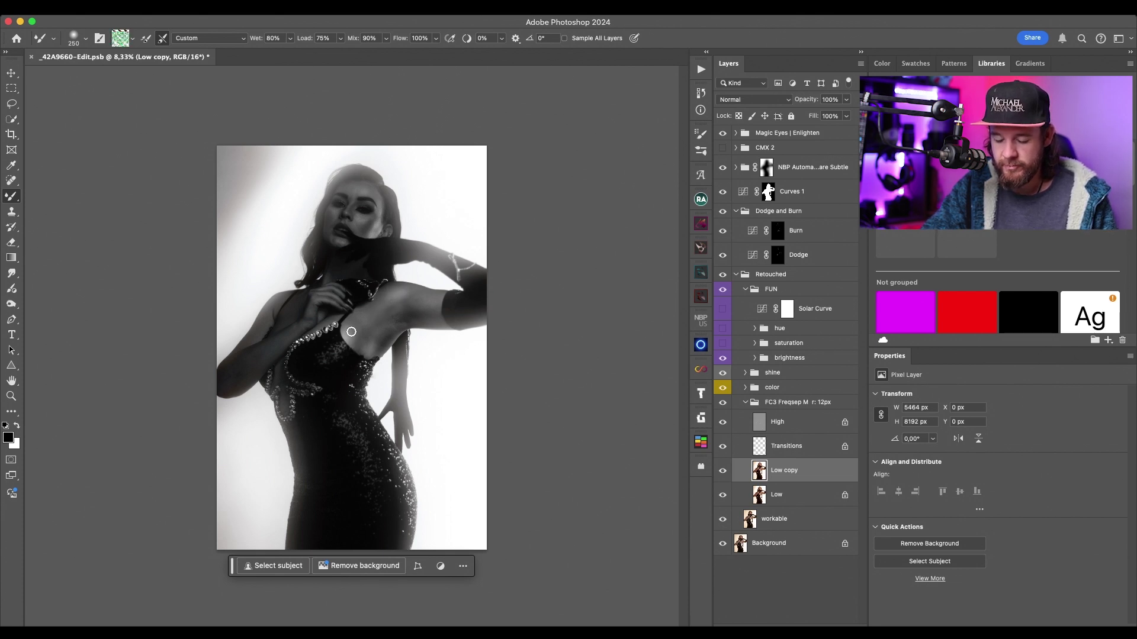
Step: Enlarge the Mixer Brush to size 400
{"action": "key", "text": "bracketright"}
{"action": "key", "text": "bracketright"}
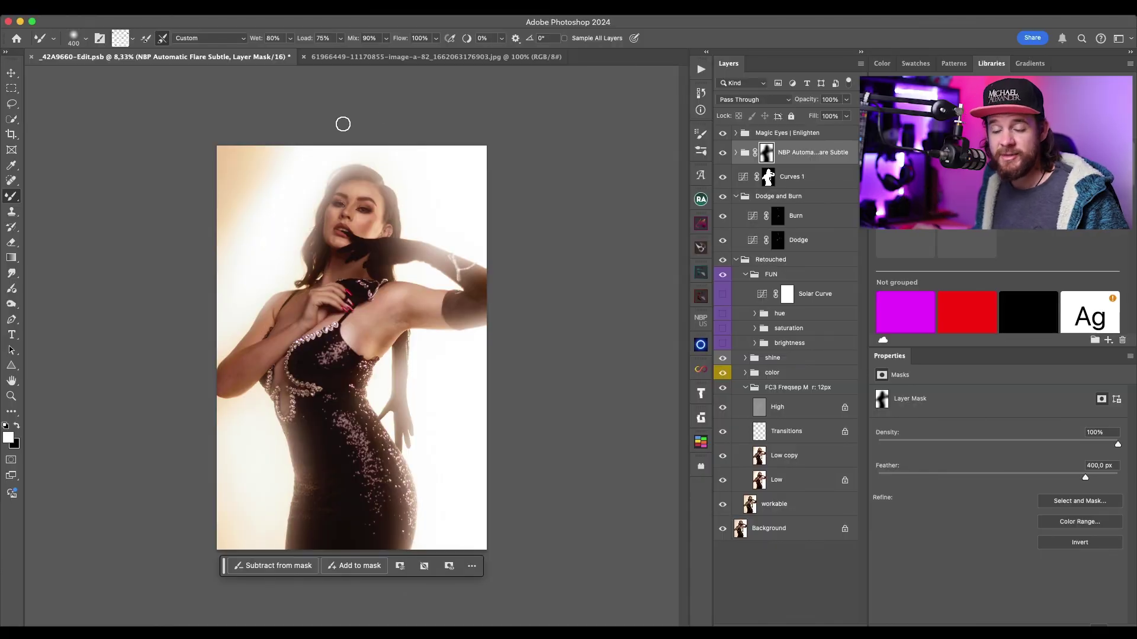
Step: Bring the Dior perfume advert JPG document to the front
{"action": "left_click", "coordinate": [379, 57]}
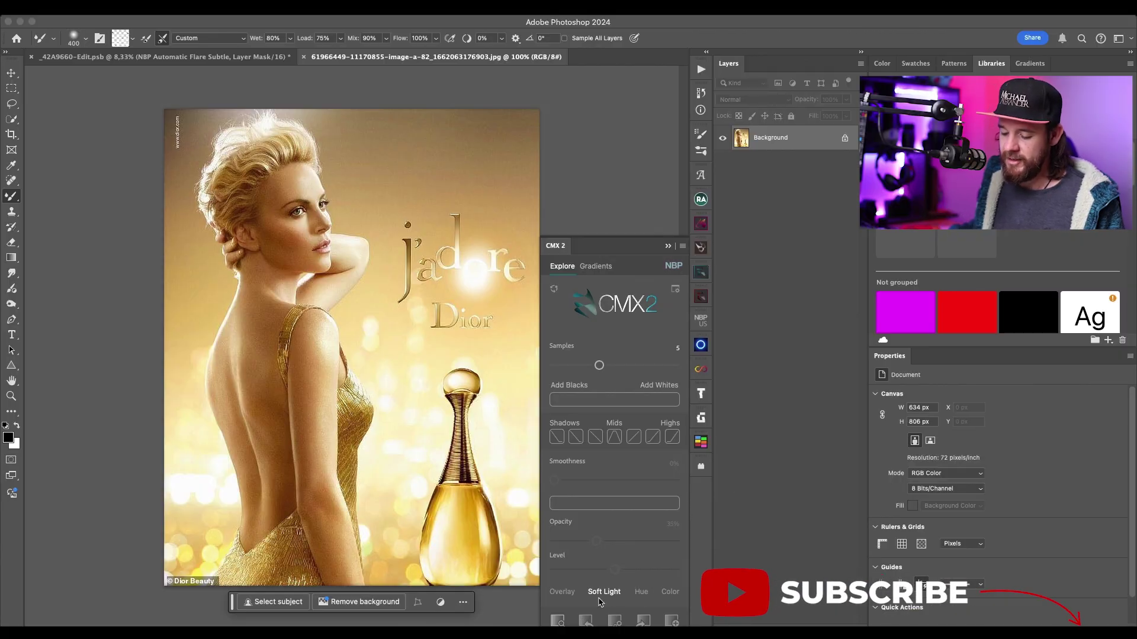
Step: Analyse the Dior advert in CMX 2 with Samples at 8 and Smoothness kept at 0%
{"action": "left_click", "coordinate": [557, 620]}
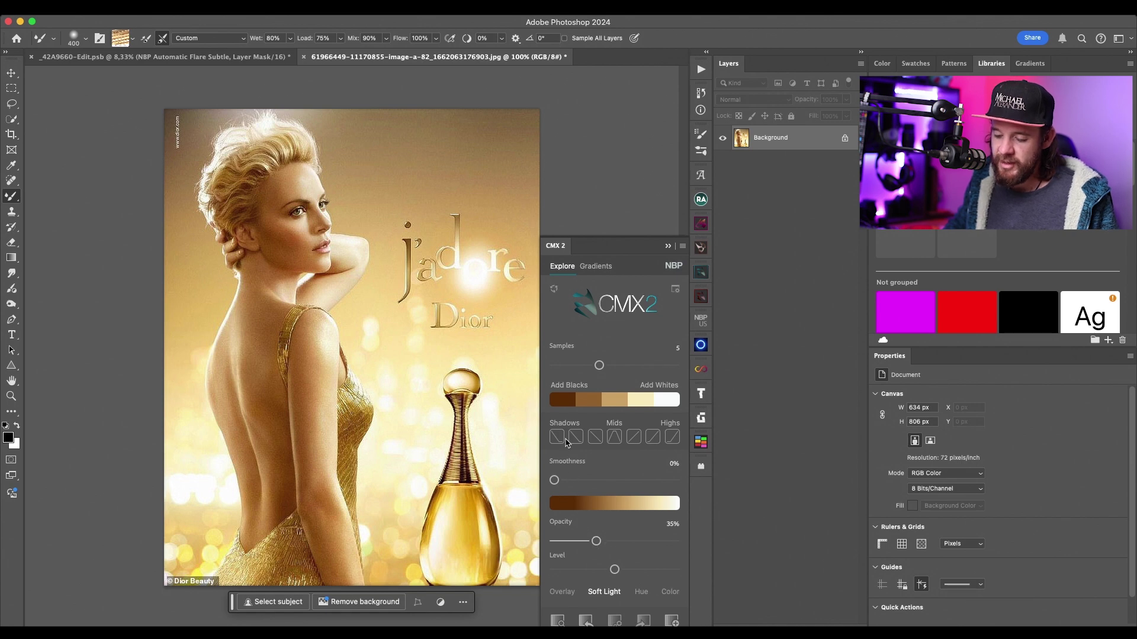
{"action": "left_click_drag", "start_coordinate": [600, 367], "coordinate": [643, 375]}
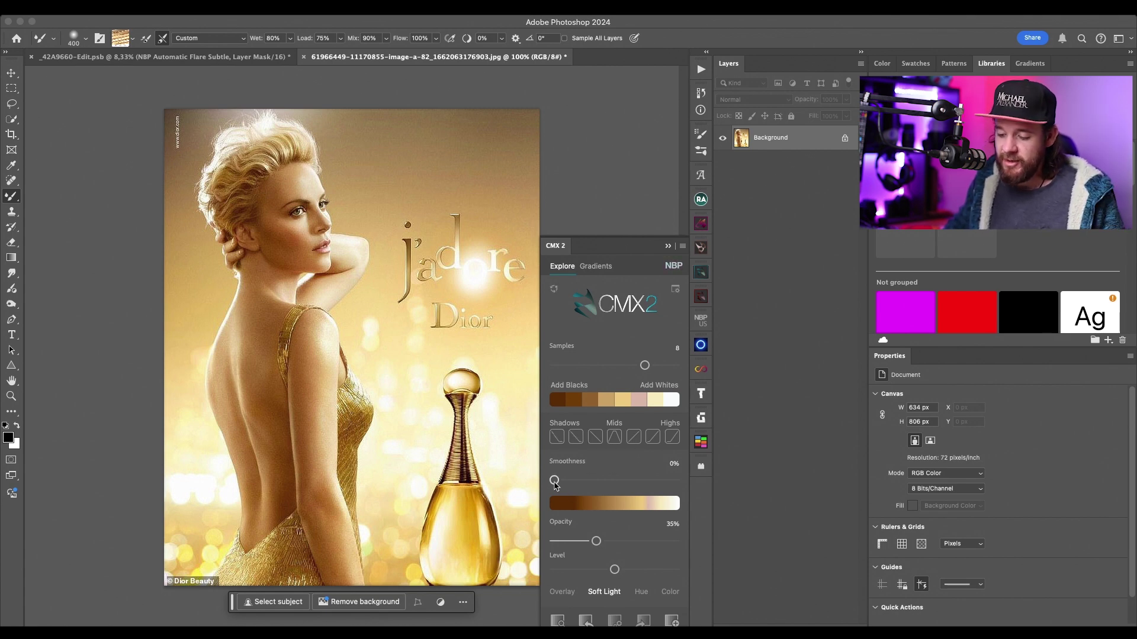
{"action": "mouse_move", "coordinate": [555, 481]}
{"action": "left_mouse_down"}
{"action": "mouse_move", "coordinate": [645, 479]}
{"action": "mouse_move", "coordinate": [493, 484]}
{"action": "mouse_move", "coordinate": [631, 480]}
{"action": "mouse_move", "coordinate": [510, 480]}
{"action": "mouse_move", "coordinate": [495, 536]}
{"action": "left_mouse_up"}
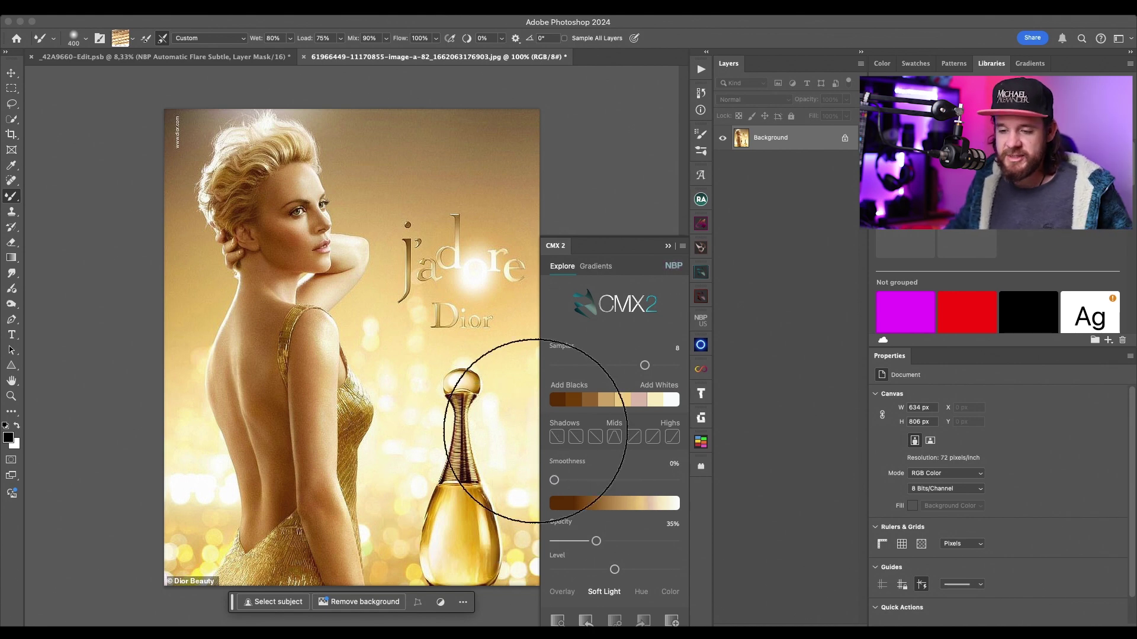
Step: Apply the sampled Dior palette to the portrait as a CMX 2 group and close the panel
{"action": "left_click", "coordinate": [225, 59]}
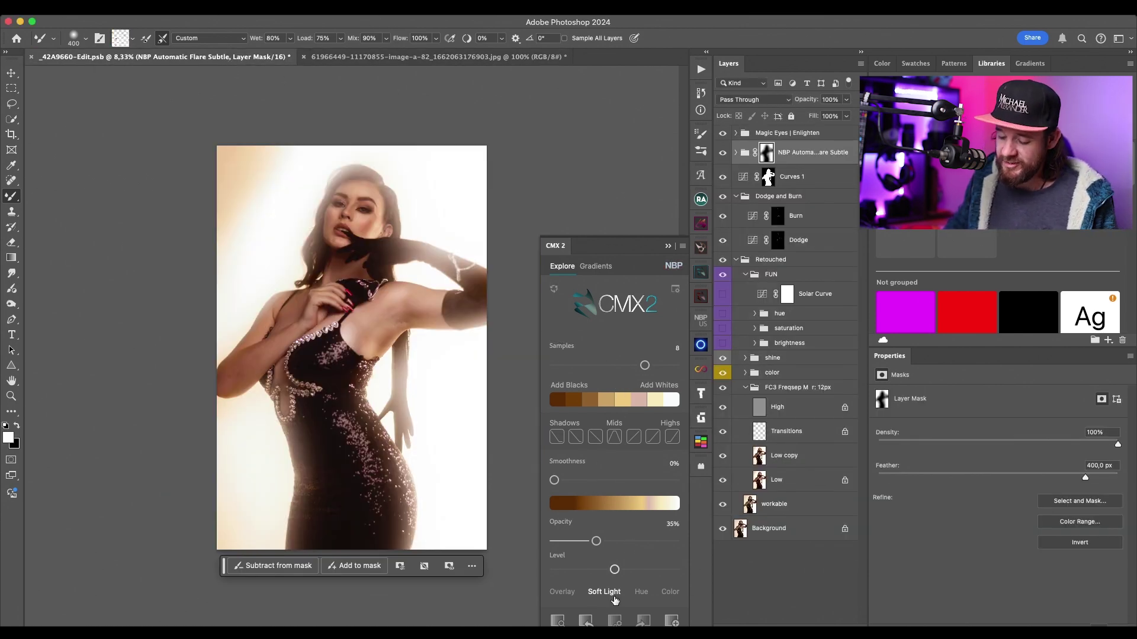
{"action": "left_click", "coordinate": [586, 621]}
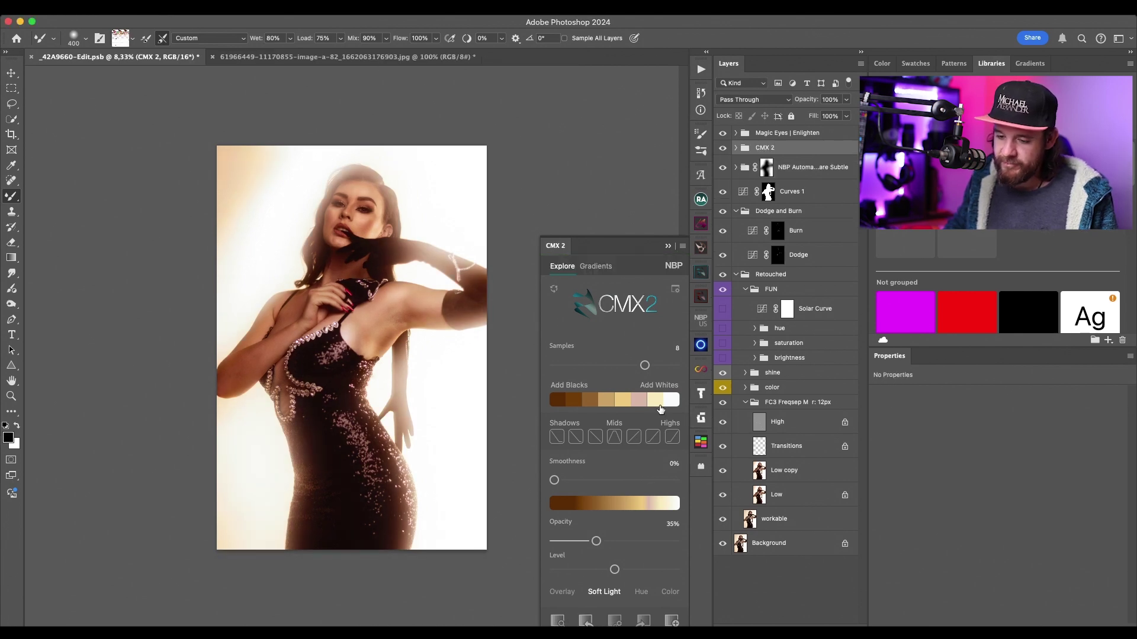
{"action": "left_click", "coordinate": [667, 247]}
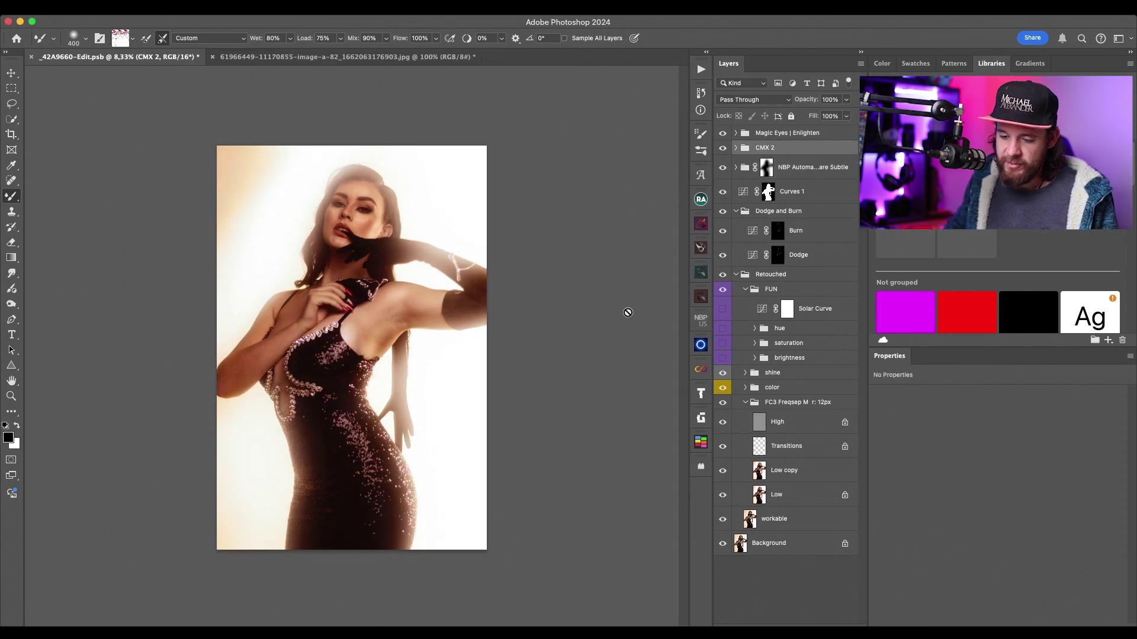
Step: Compare the CMX 2 grade against the Dior reference, then lower its opacity to 61%
{"action": "left_click", "coordinate": [721, 149]}
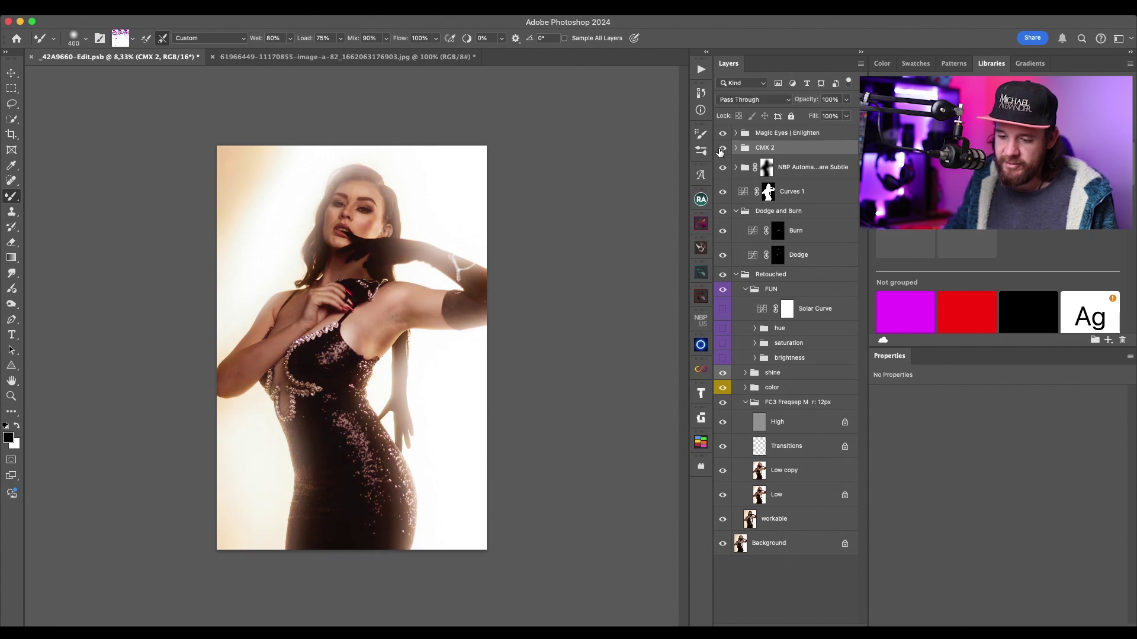
{"action": "left_click", "coordinate": [359, 59]}
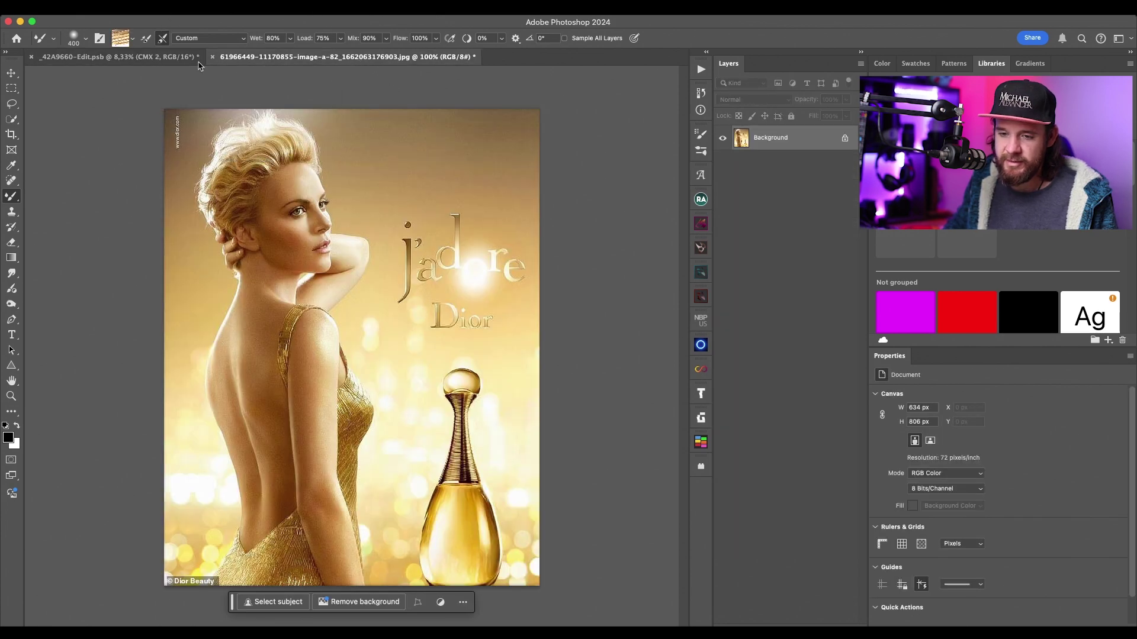
{"action": "left_click", "coordinate": [113, 56]}
{"action": "left_click", "coordinate": [721, 148]}
{"action": "left_click", "coordinate": [721, 148]}
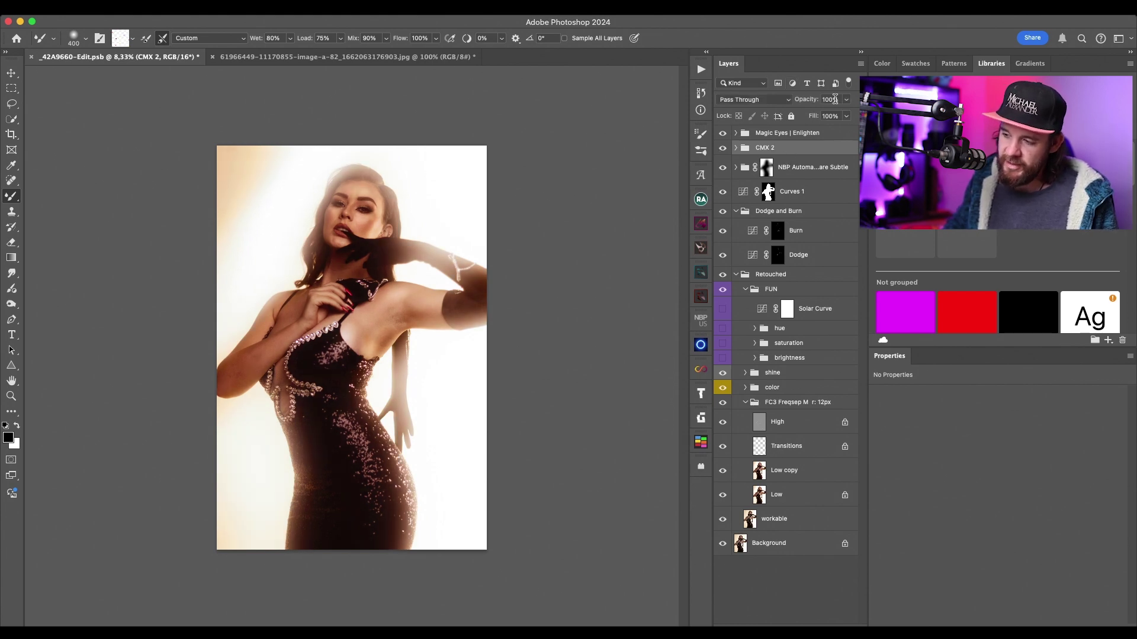
{"action": "left_click_drag", "start_coordinate": [845, 101], "coordinate": [817, 121]}
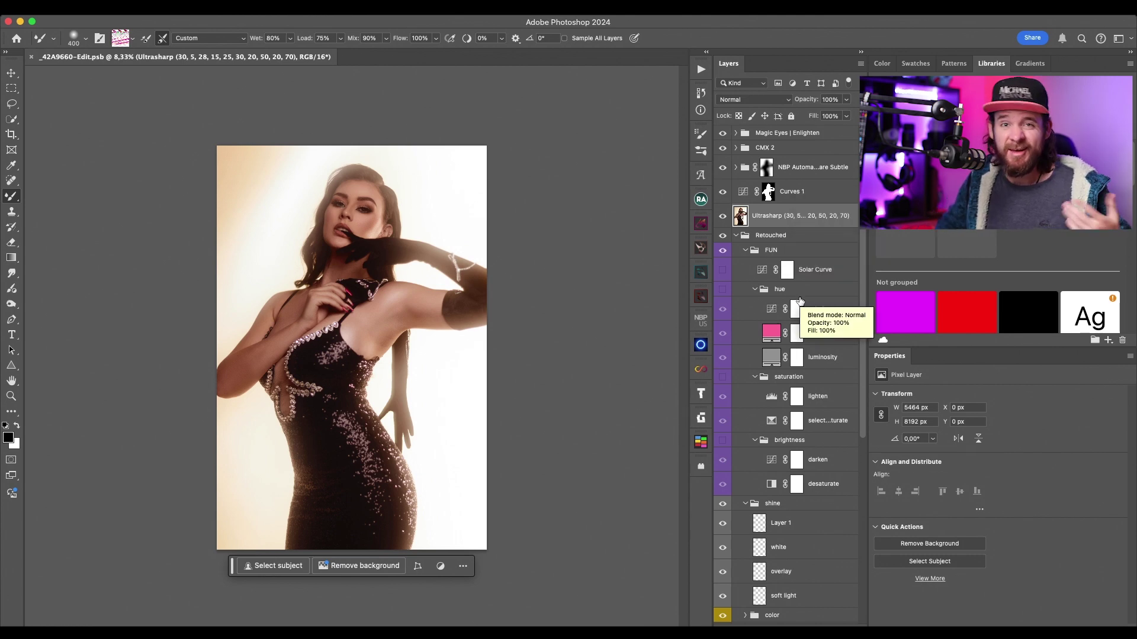
Step: Toggle between the original Background alone and the full retouched, colour-graded portrait
{"action": "scroll", "coordinate": [775, 492], "scroll_direction": "down", "scroll_amount": 5}
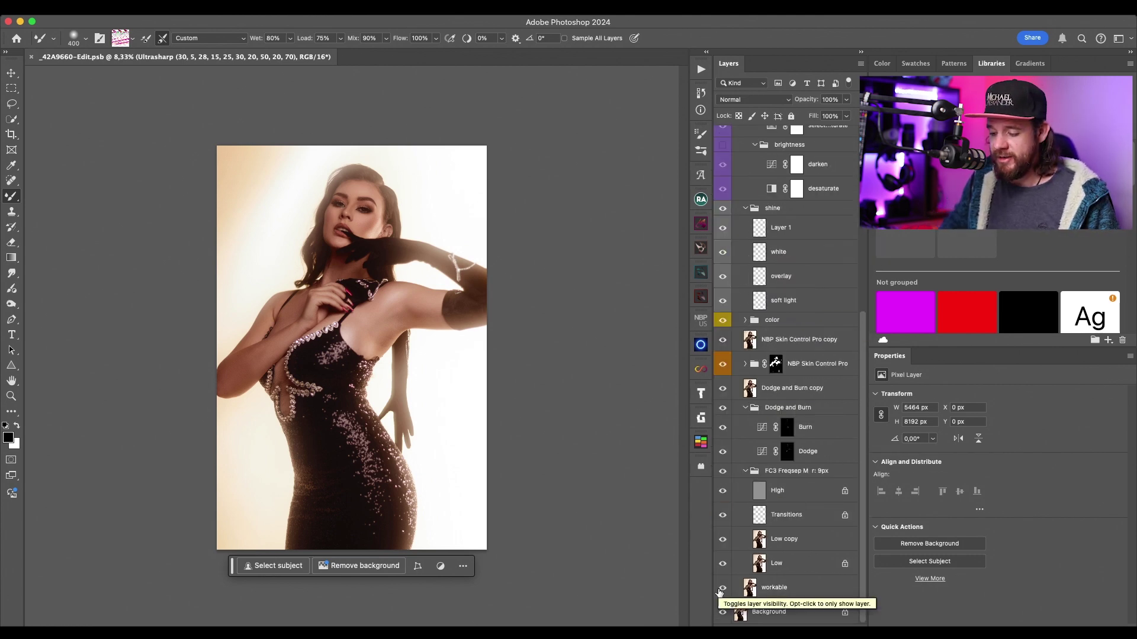
{"action": "left_click", "coordinate": [723, 612], "text": "alt"}
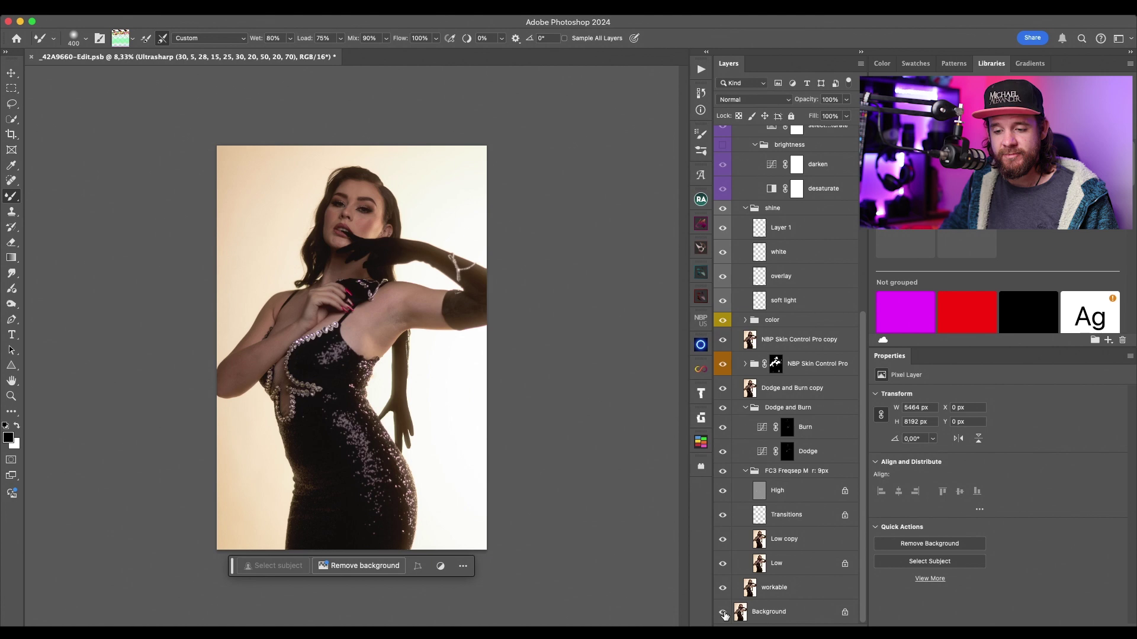
{"action": "left_click", "coordinate": [723, 614], "text": "alt"}
{"action": "left_click", "coordinate": [723, 614], "text": "alt"}
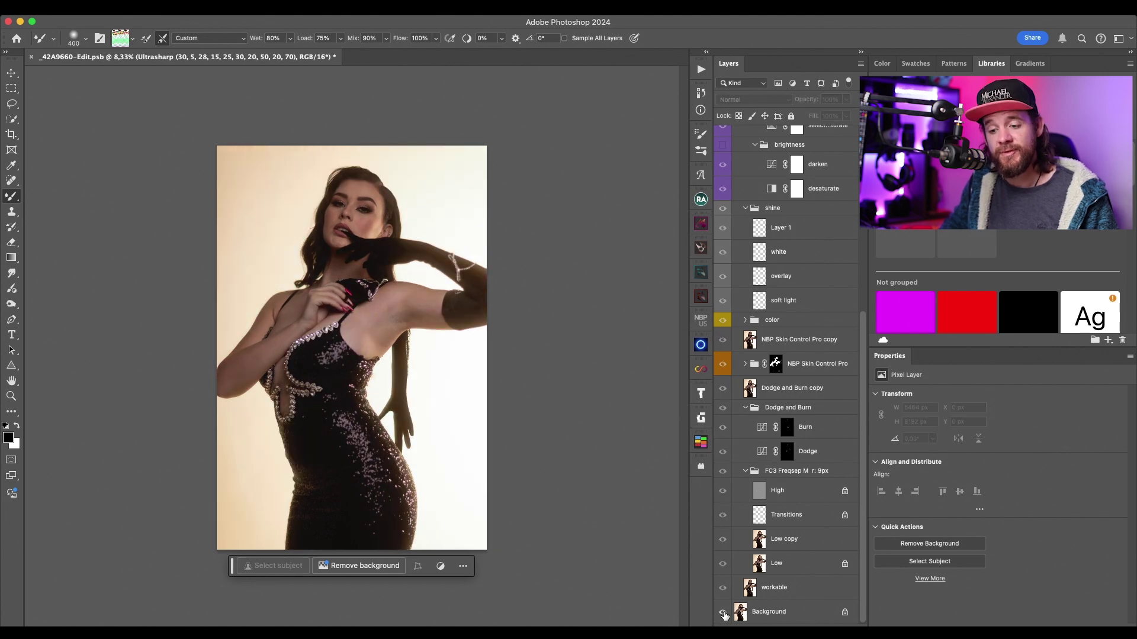
{"action": "left_click", "coordinate": [723, 614], "text": "alt"}
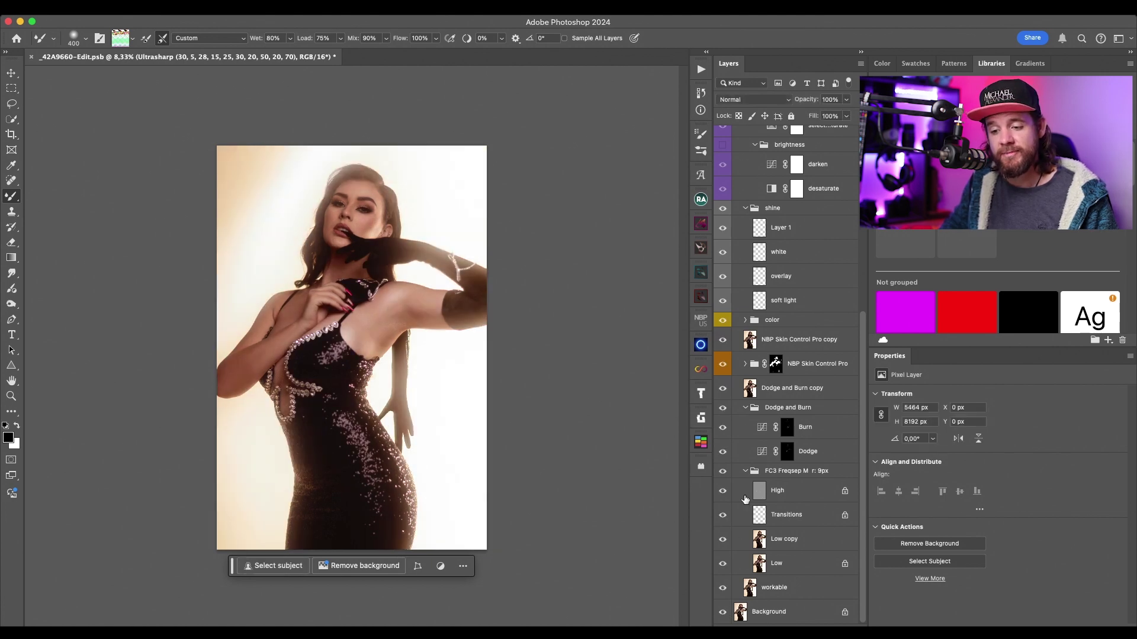
Step: Scroll the Layers panel back up to the top of the stack
{"action": "scroll", "coordinate": [745, 500], "scroll_direction": "up", "scroll_amount": 5}
{"action": "scroll", "coordinate": [745, 500], "scroll_direction": "up", "scroll_amount": 4}
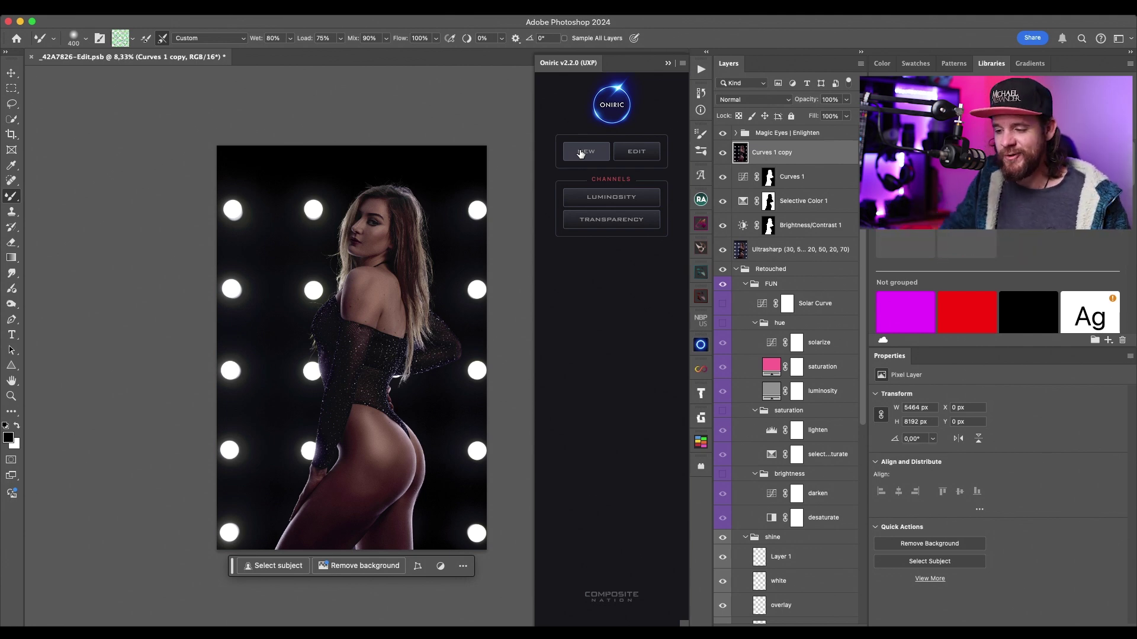
Step: Create a new Oniric glow element and compare the original portrait with the Glow 2 document
{"action": "left_click", "coordinate": [580, 153]}
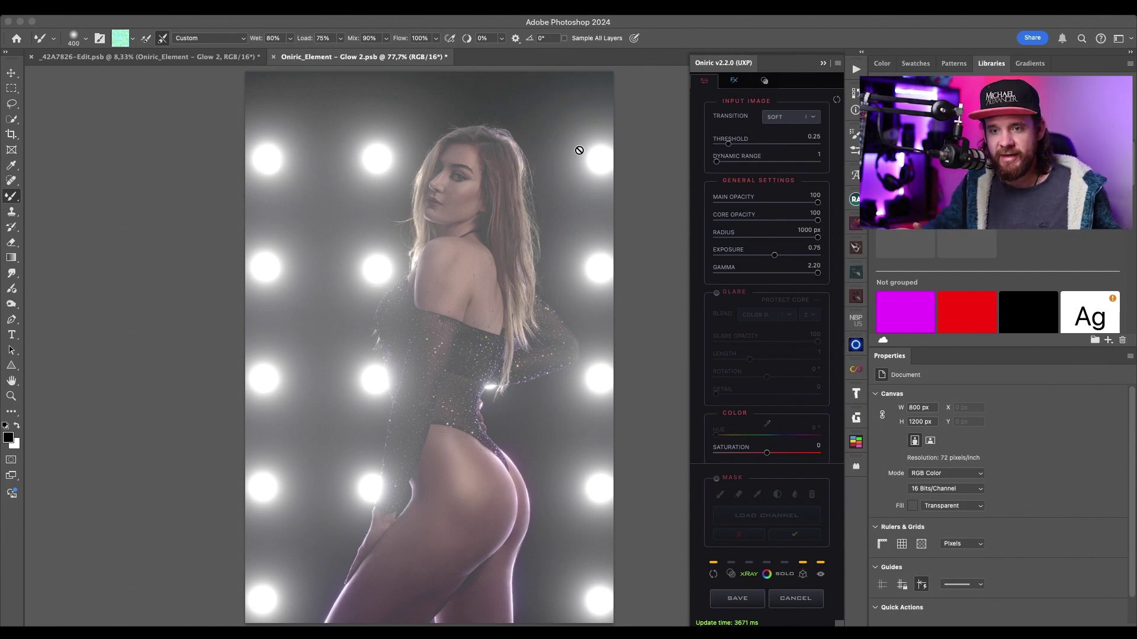
{"action": "left_click", "coordinate": [193, 59]}
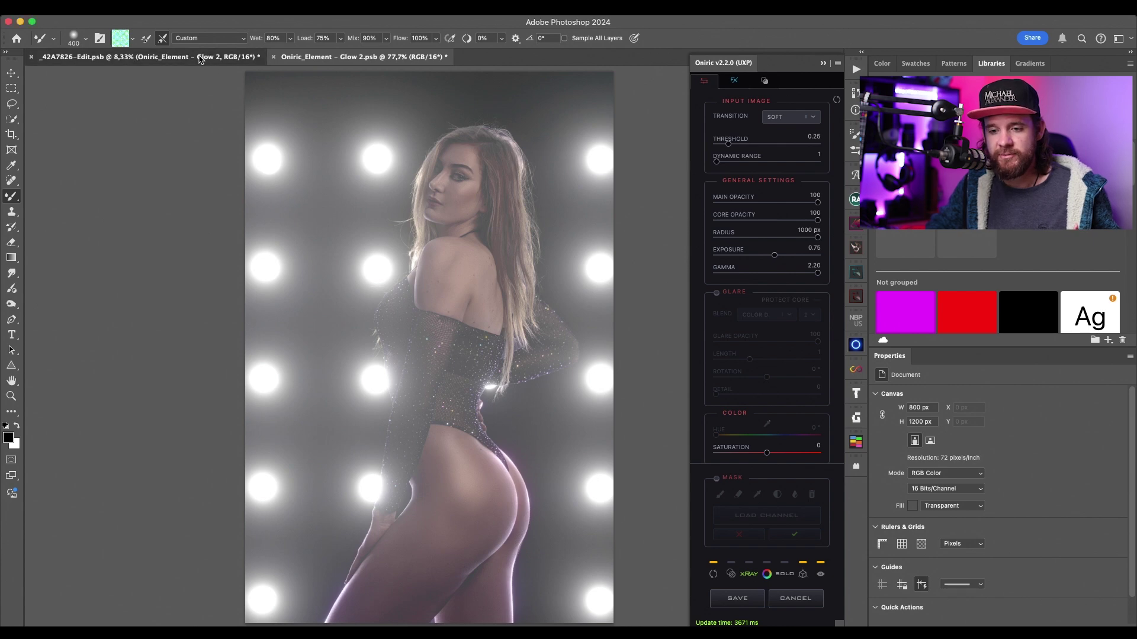
{"action": "left_click", "coordinate": [200, 59]}
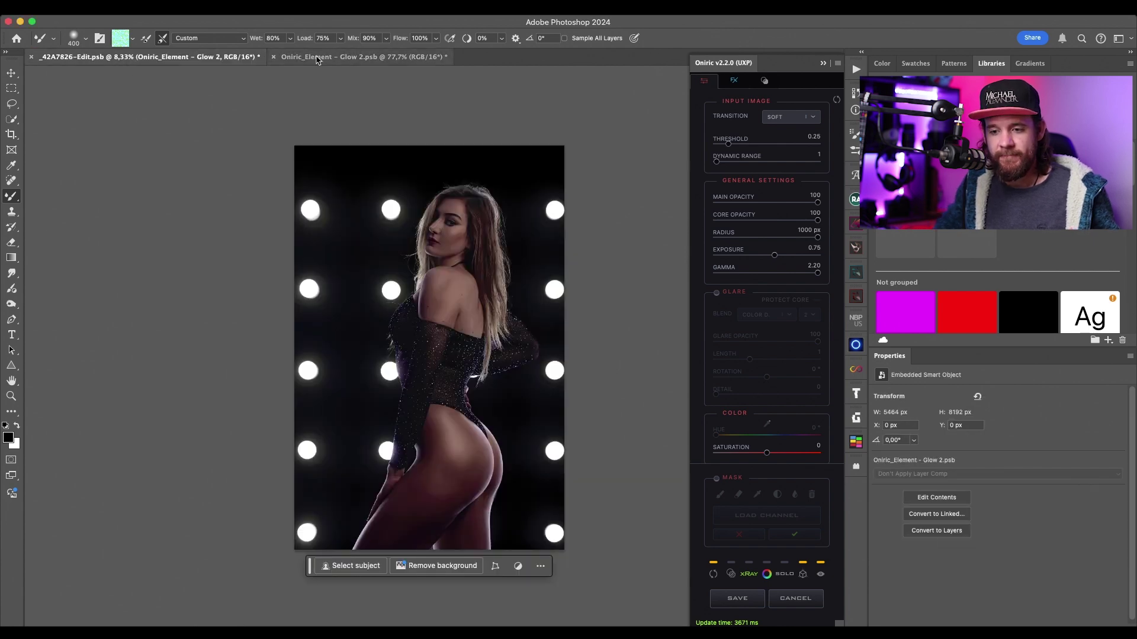
{"action": "left_click", "coordinate": [317, 57]}
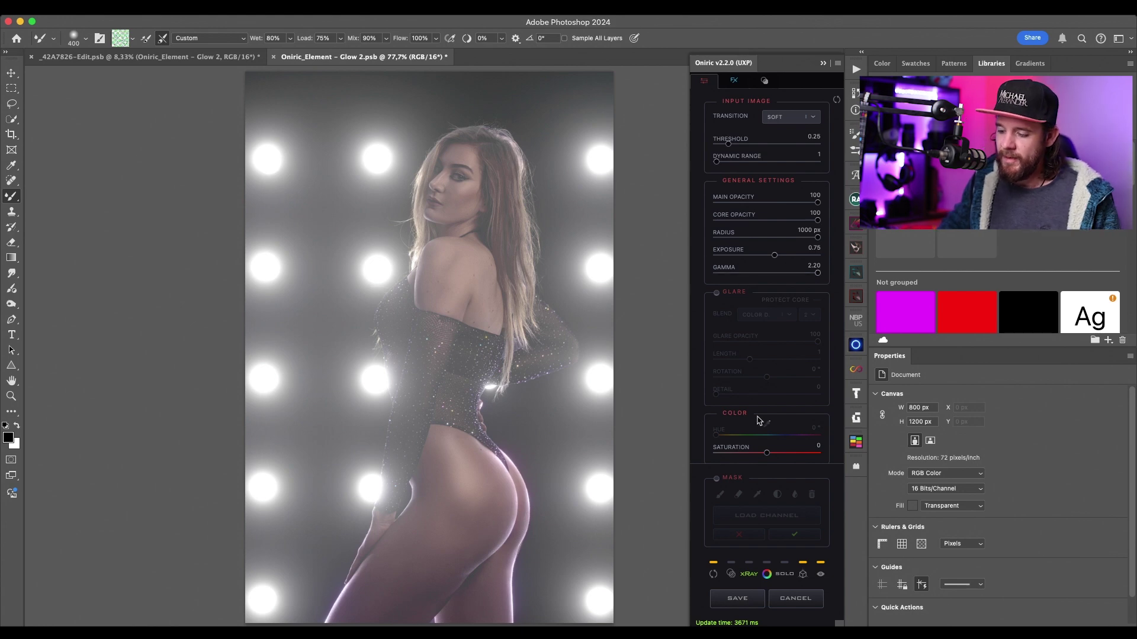
Step: Set Oniric gamma 0.83 and exposure 1.65, and enable colour tinting at saturation 100, hue 0°
{"action": "left_click_drag", "start_coordinate": [777, 272], "coordinate": [754, 277]}
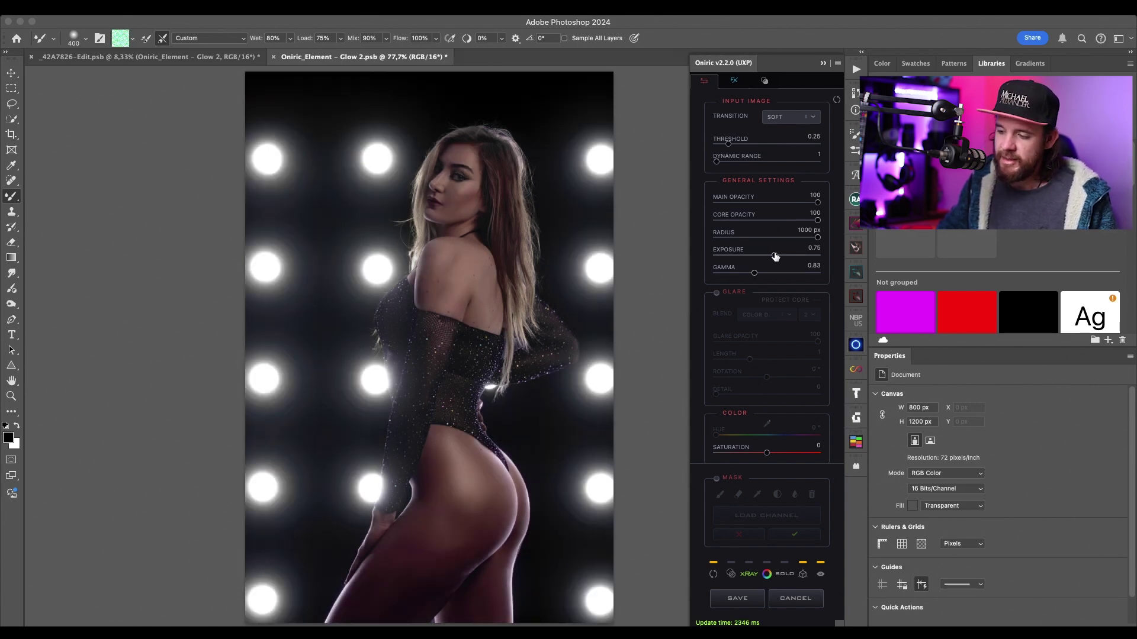
{"action": "left_click_drag", "start_coordinate": [775, 256], "coordinate": [783, 256]}
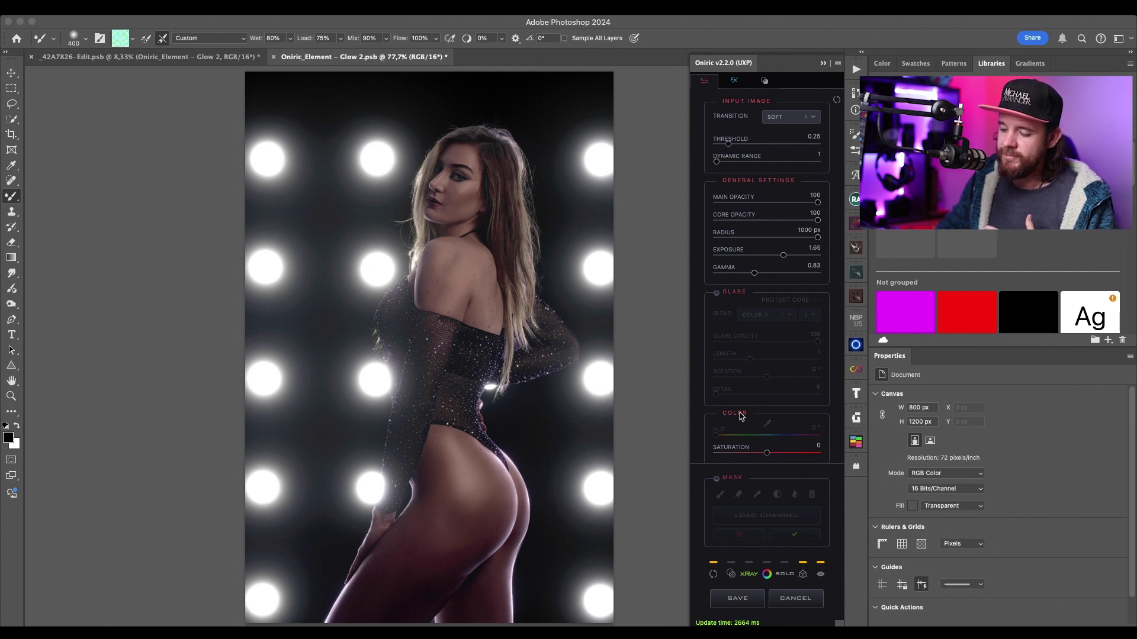
{"action": "left_click", "coordinate": [767, 574]}
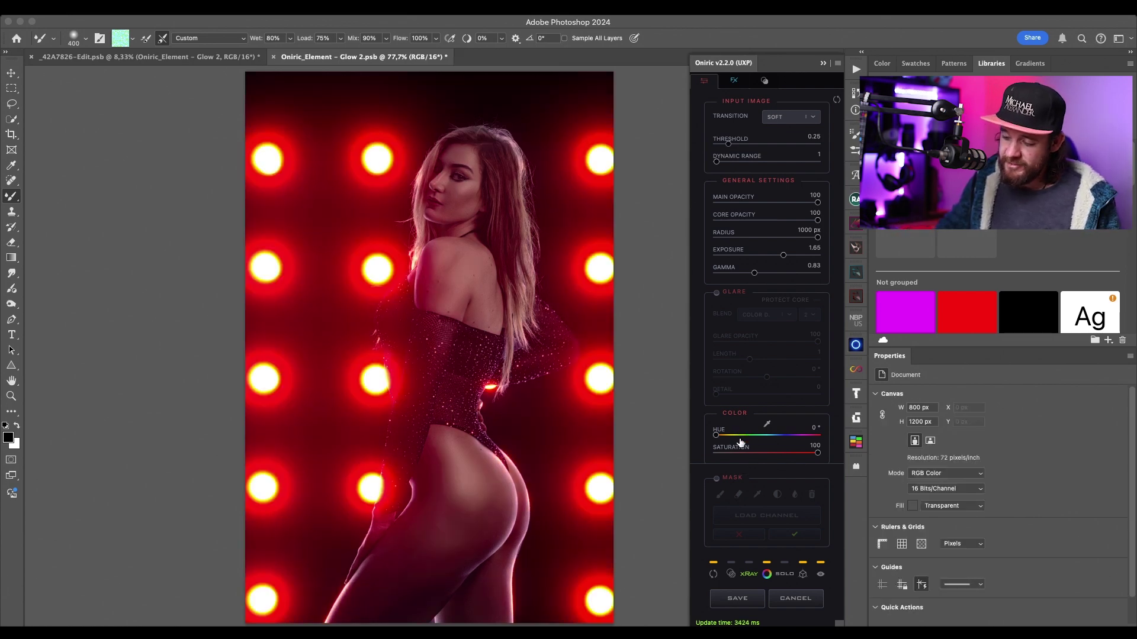
Step: Give the Oniric glow colour saturation 50 and hue 255°, then preview its sources in X-ray view
{"action": "left_click", "coordinate": [769, 454]}
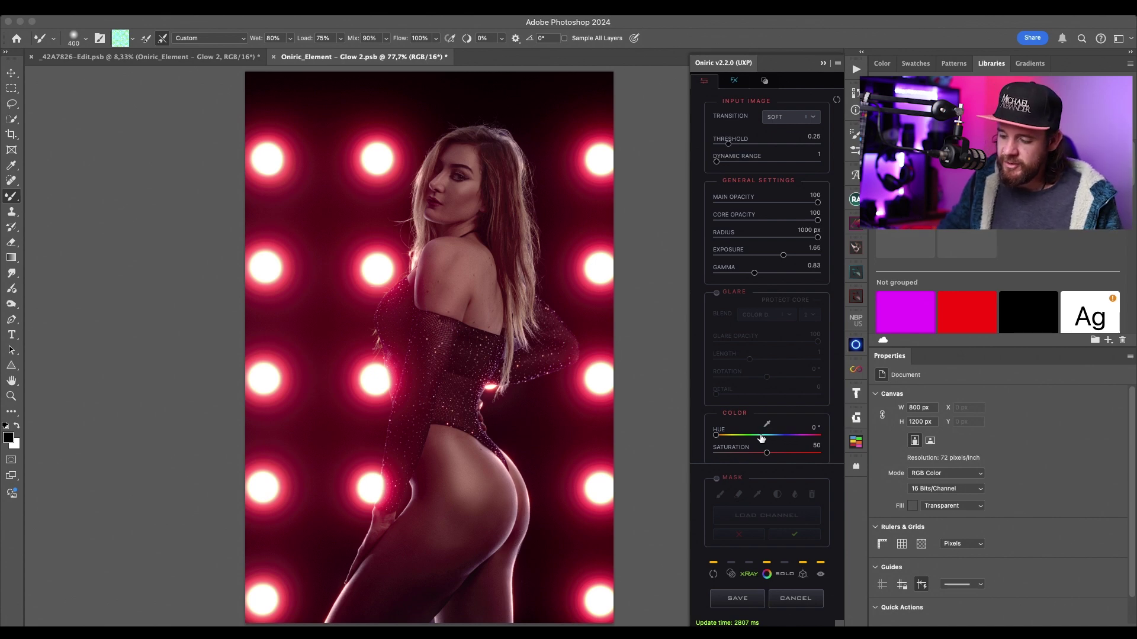
{"action": "left_click_drag", "start_coordinate": [748, 437], "coordinate": [754, 436]}
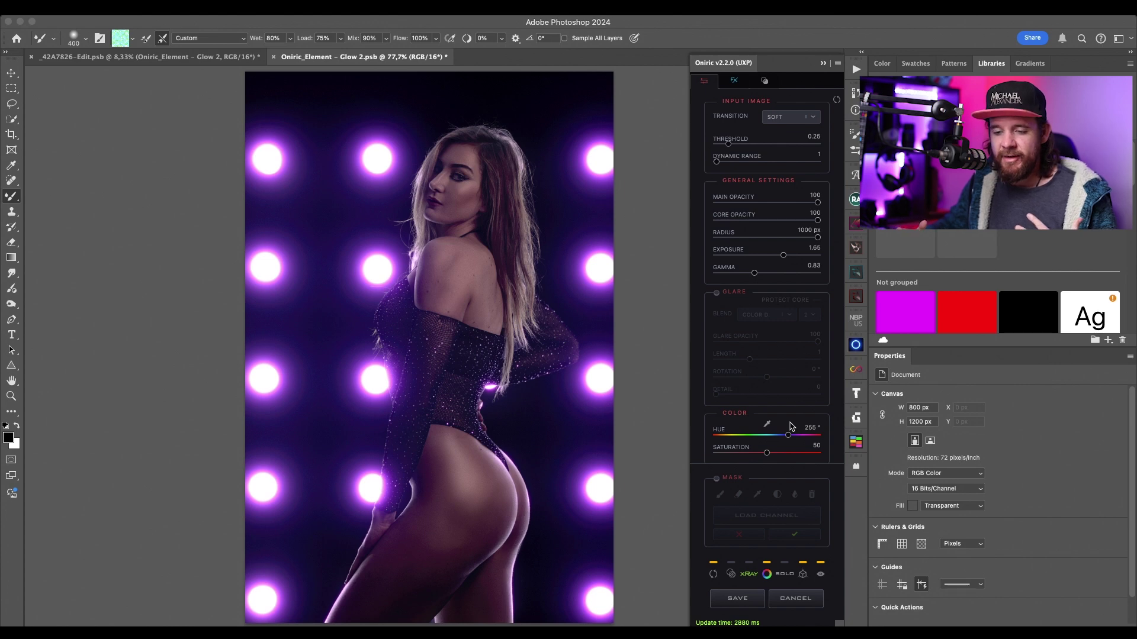
{"action": "left_click", "coordinate": [747, 576]}
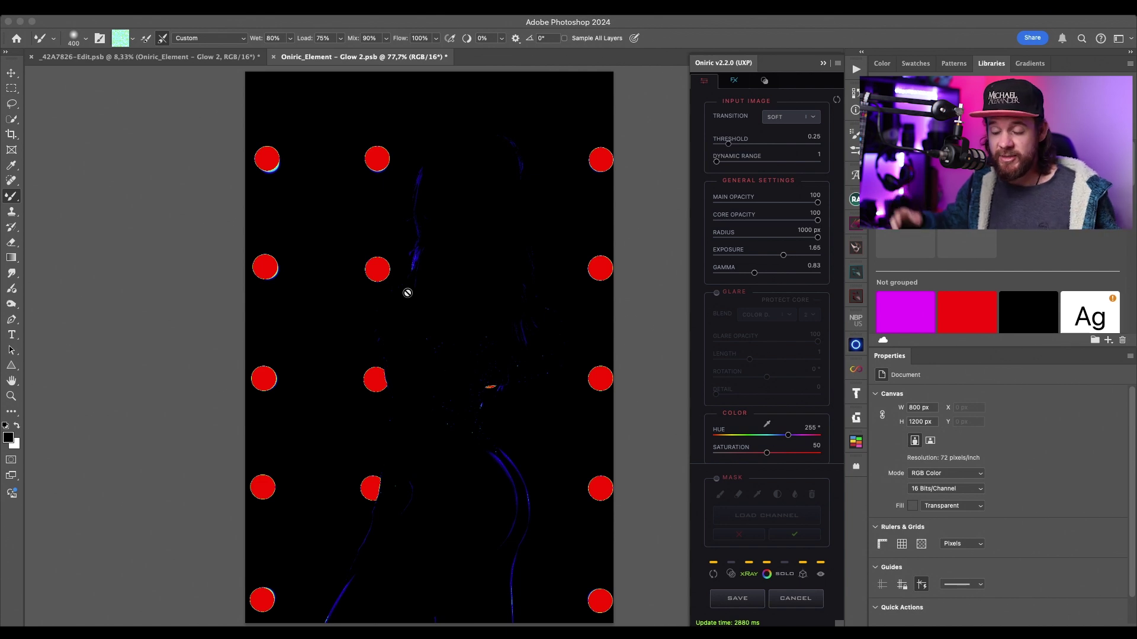
Step: Turn off the X-ray view to show the purple glow render again
{"action": "left_click", "coordinate": [748, 575]}
{"action": "left_click", "coordinate": [731, 574]}
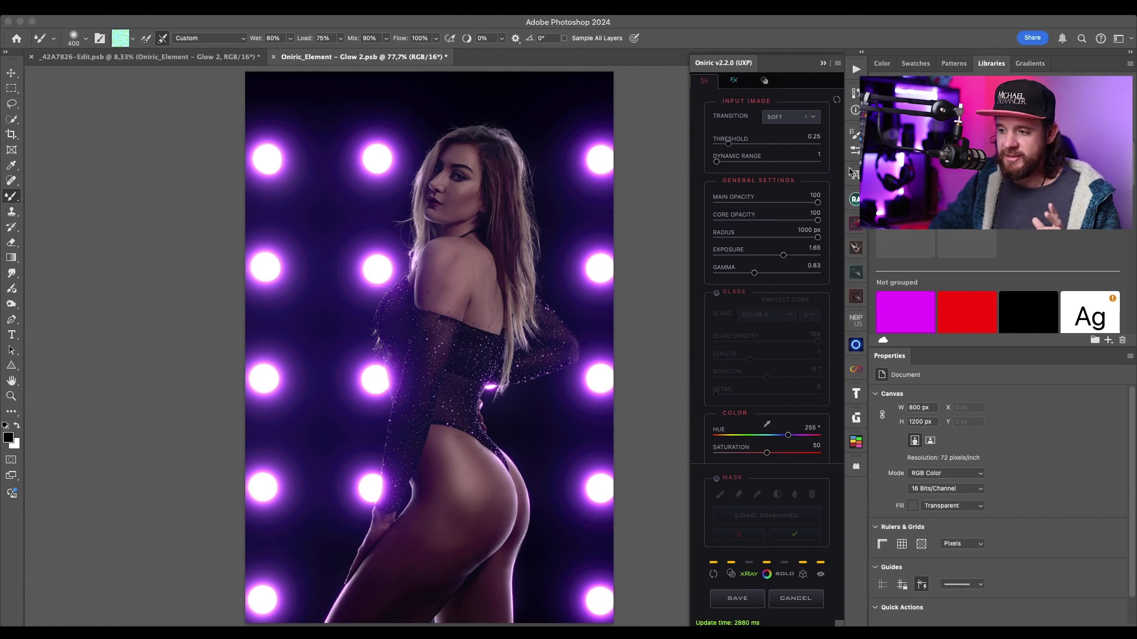
Step: Preview the Anamorphic Blue, Cyber Glare Blue and Thornder presets, then apply the saved Warm glow preset
{"action": "left_click", "coordinate": [764, 81]}
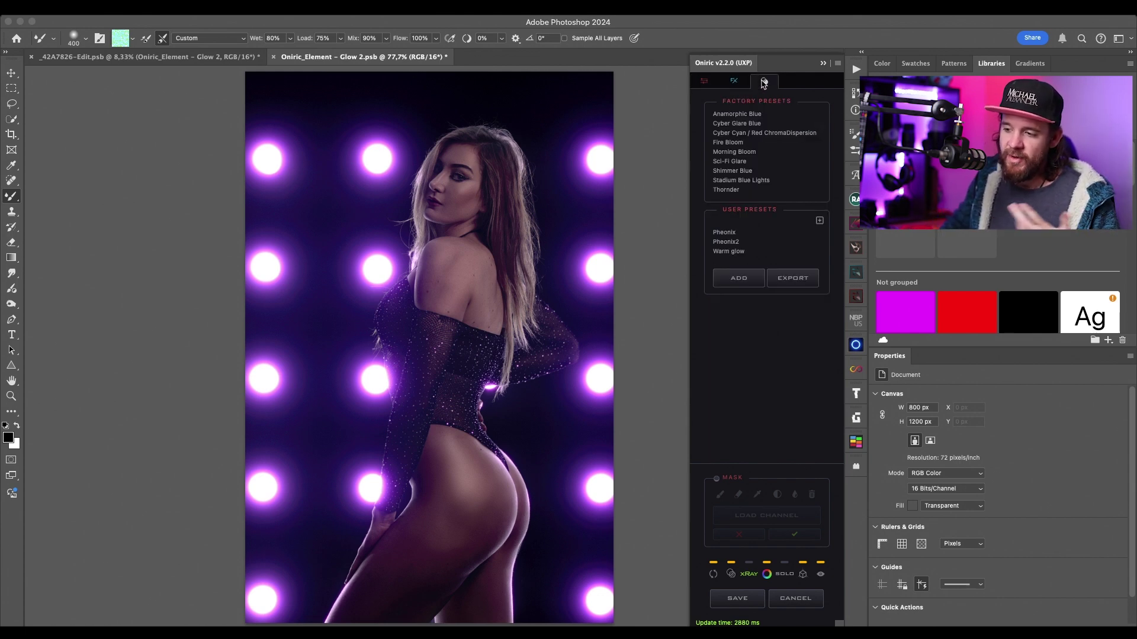
{"action": "left_click", "coordinate": [748, 115]}
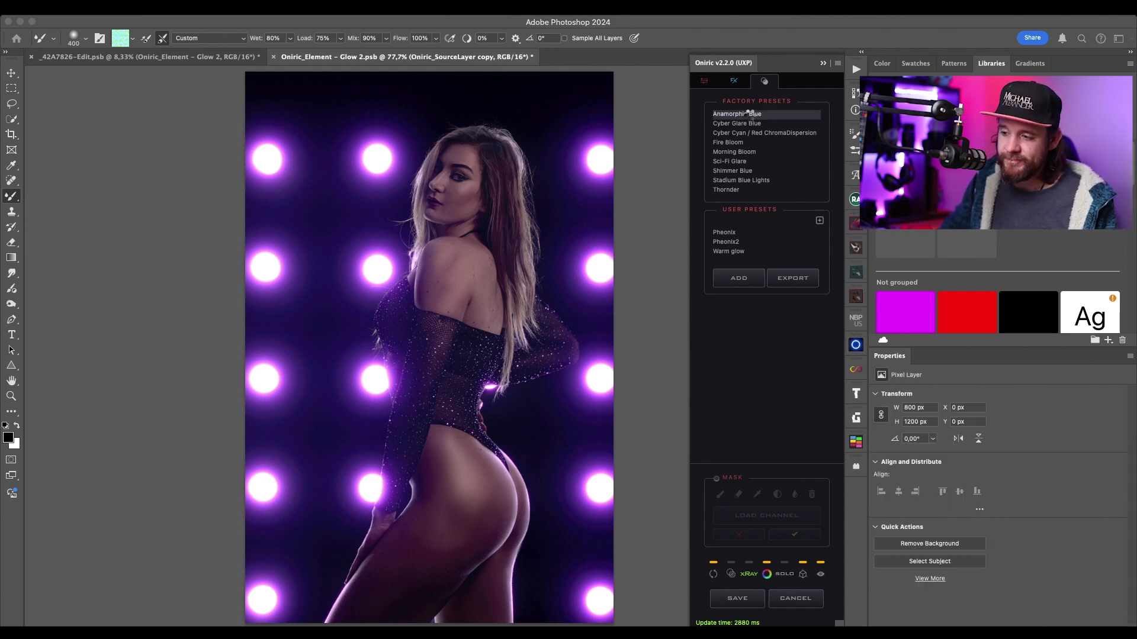
{"action": "left_click", "coordinate": [751, 123]}
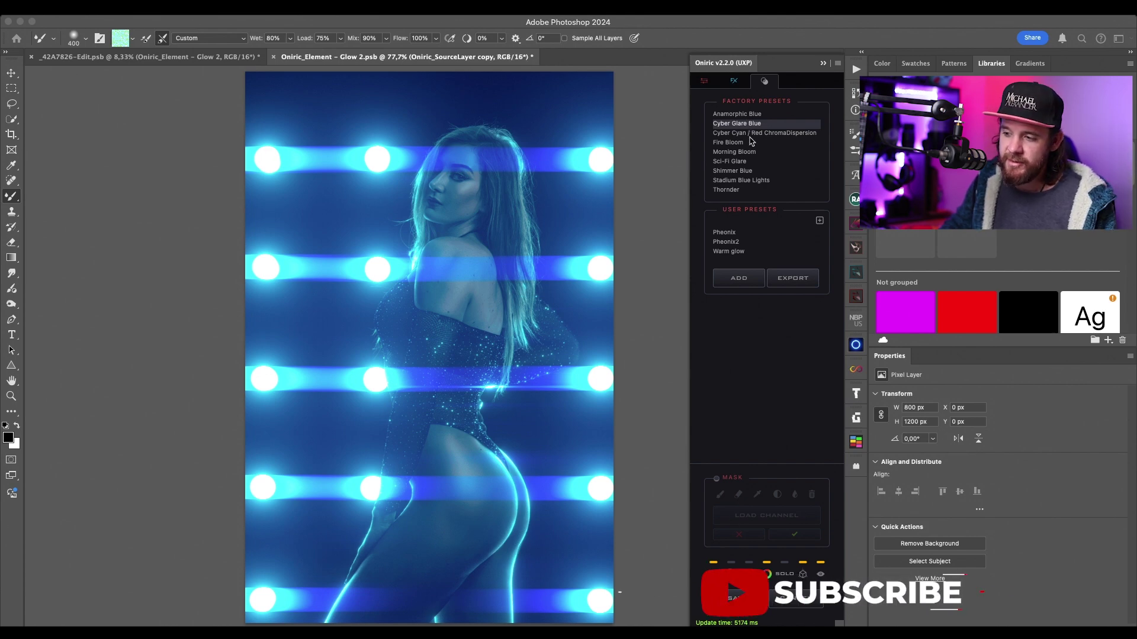
{"action": "left_click", "coordinate": [735, 189]}
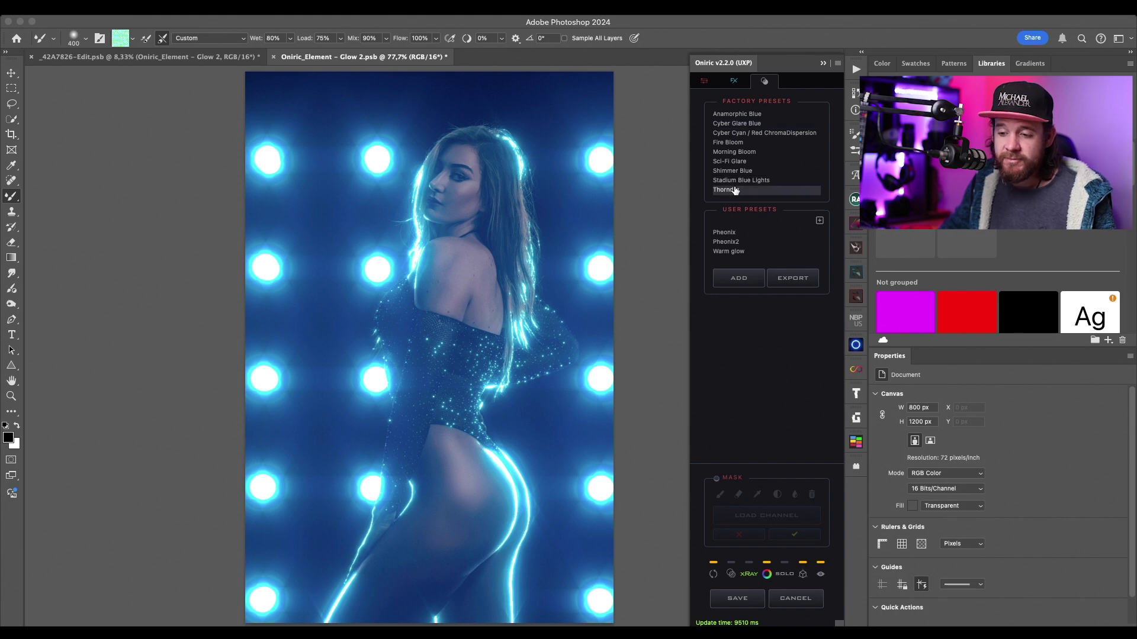
{"action": "left_click", "coordinate": [728, 251]}
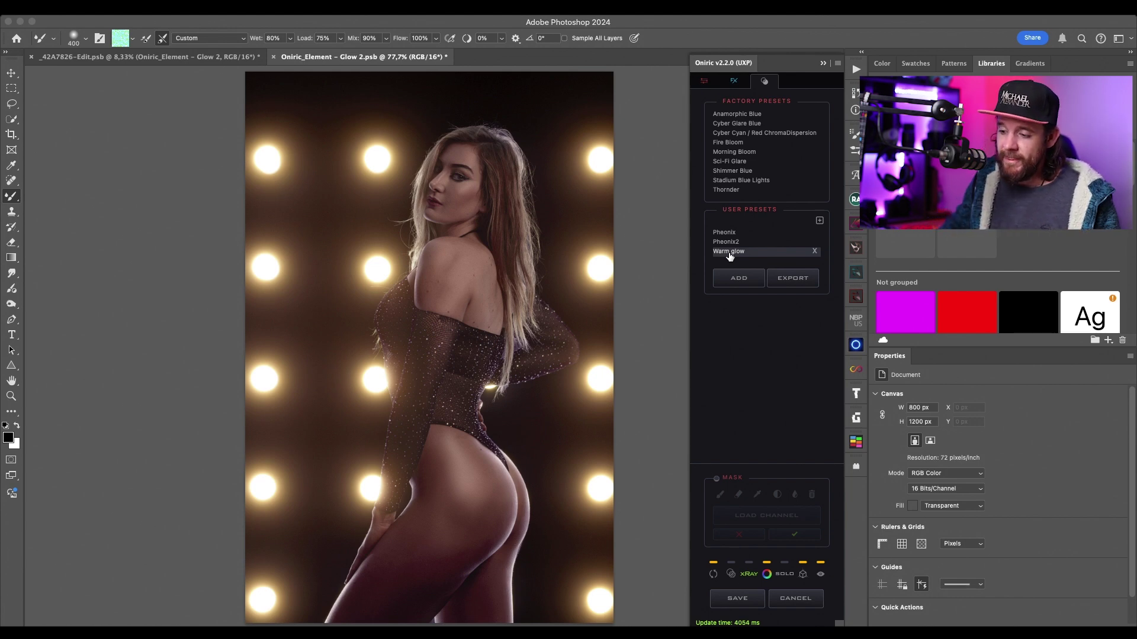
Step: Save the warm glow into the portrait, move Oniric_Element - Glow 2 below Magic Eyes, and compare with it hidden
{"action": "left_click", "coordinate": [746, 601]}
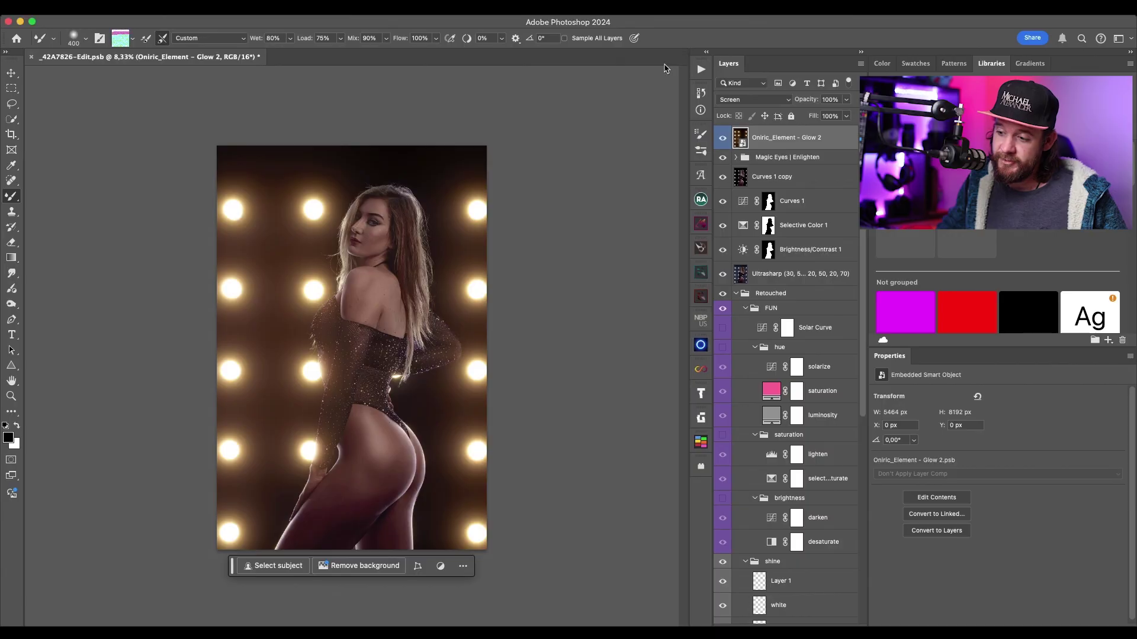
{"action": "left_click_drag", "start_coordinate": [772, 141], "coordinate": [770, 167]}
{"action": "left_click", "coordinate": [724, 153]}
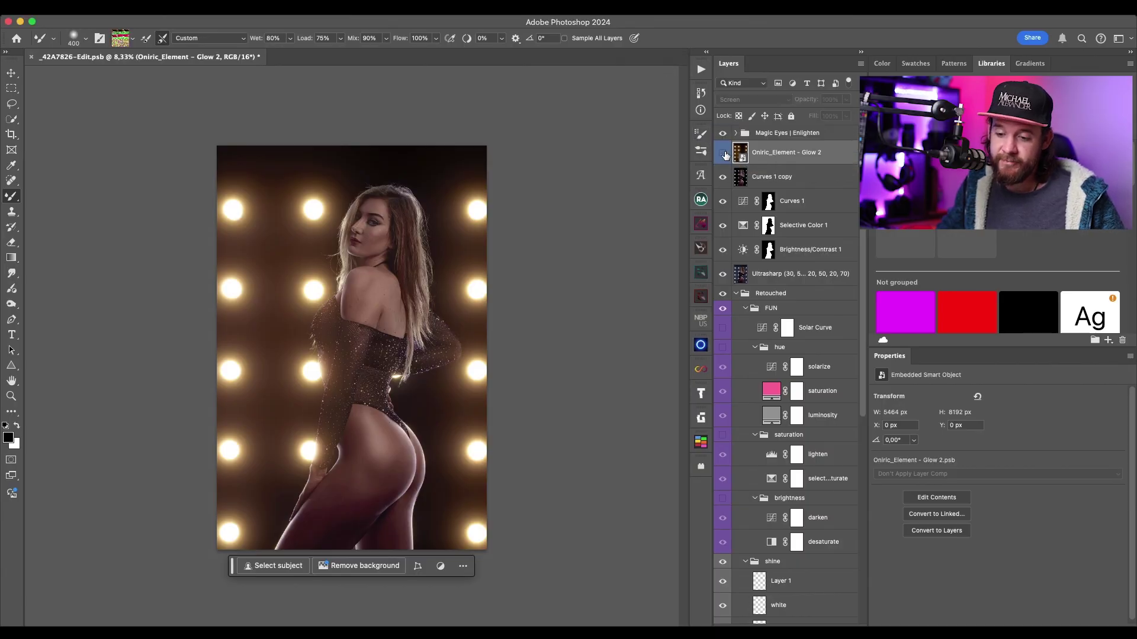
{"action": "left_click", "coordinate": [723, 153]}
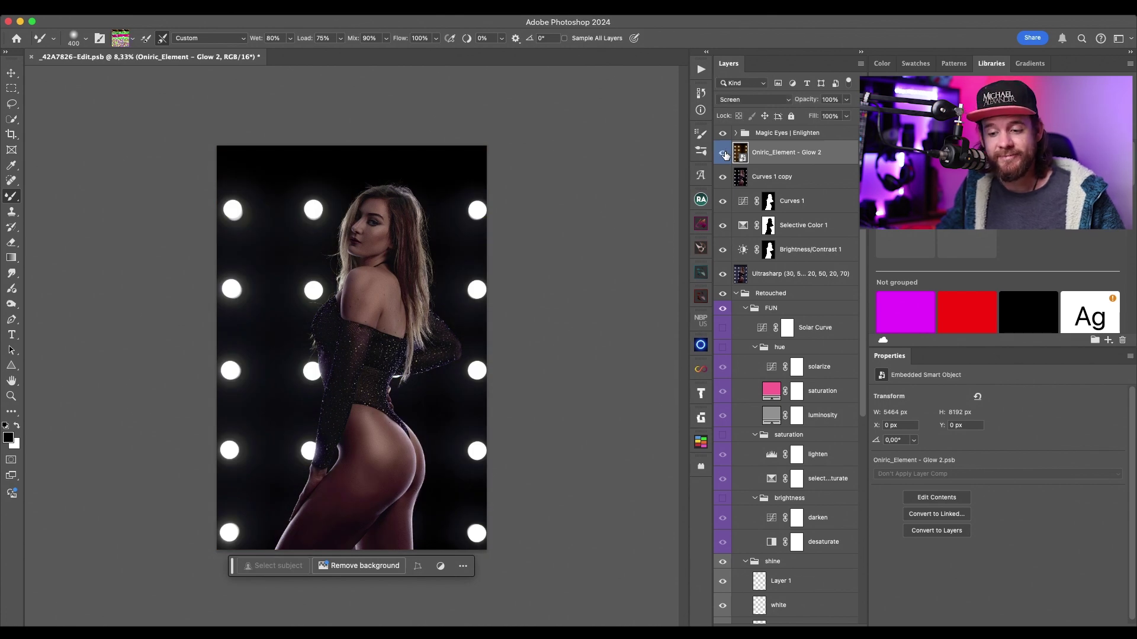